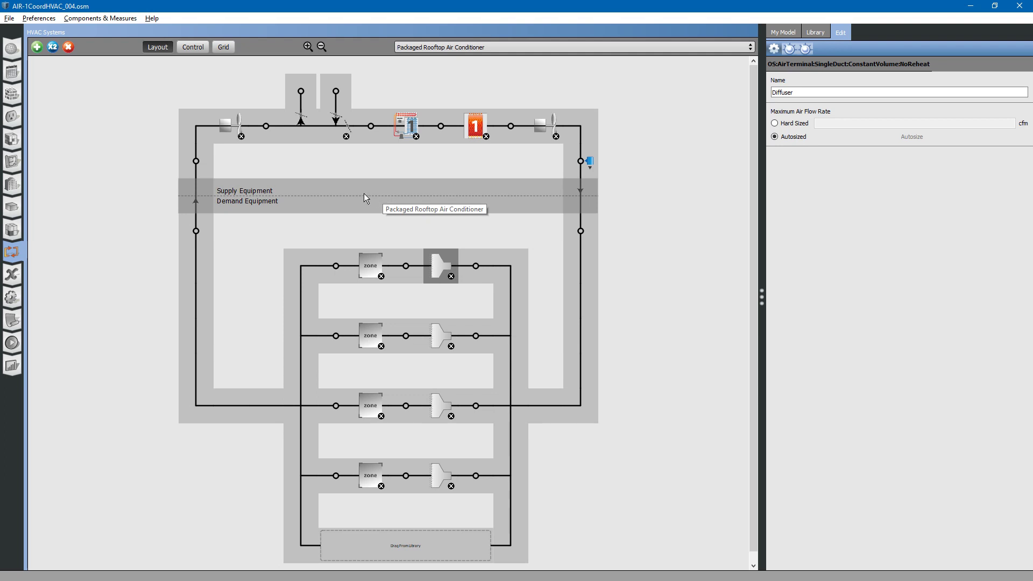
Step: Inspect the return fan, the DX cooling coil, then the rooftop loop's Sensible-load, autosized-airflow properties
click(223, 124)
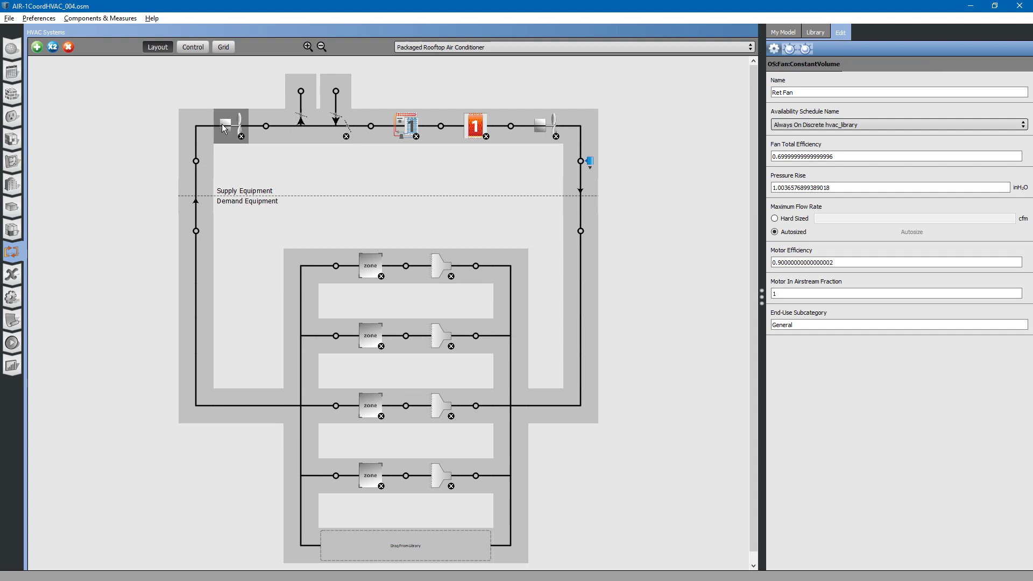
click(406, 127)
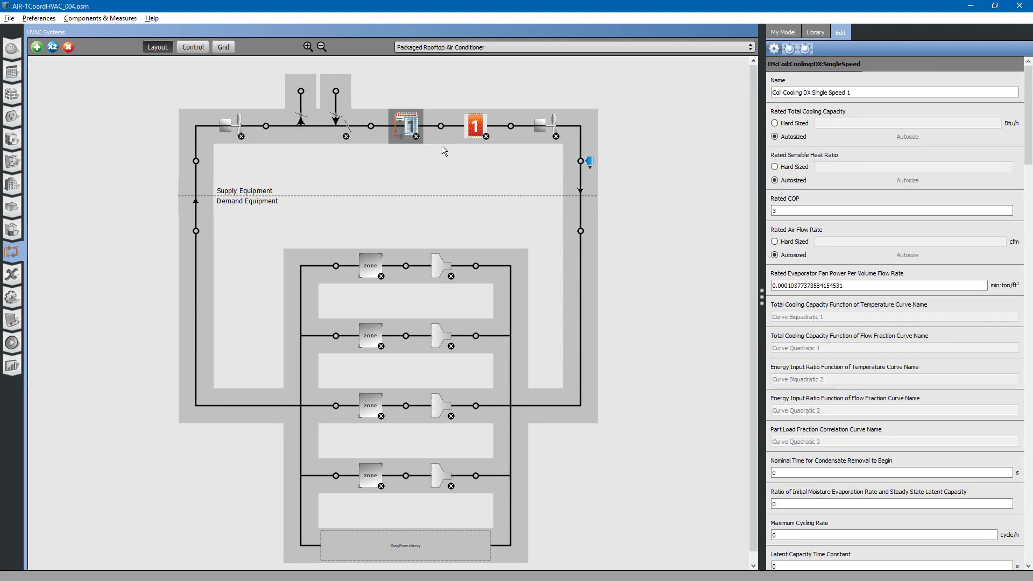
click(409, 195)
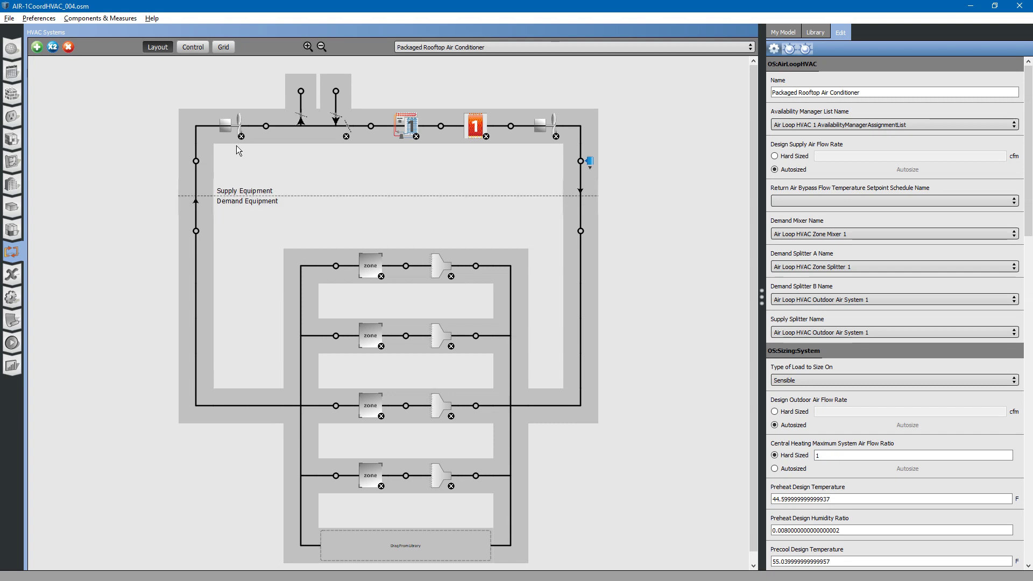
Step: Display Ret Fan's OS:Fan:ConstantVolume properties, with 0.9 motor efficiency and autosized maximum flow
click(226, 128)
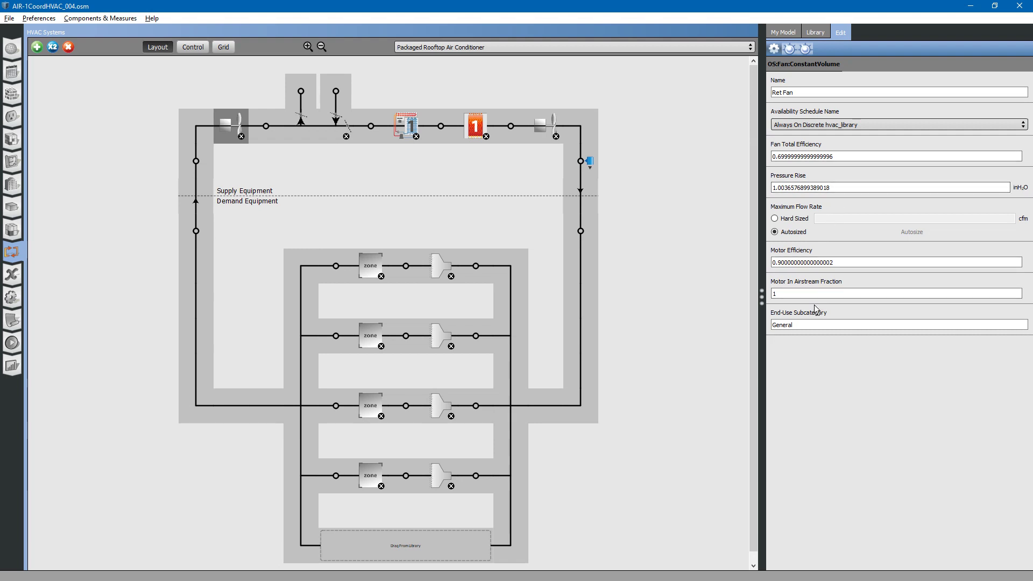
Step: Glance at the EnergyPlus Documentation page in Chrome, then bring up InputOutputReference.pdf in Acrobat
key(alt+Tab)
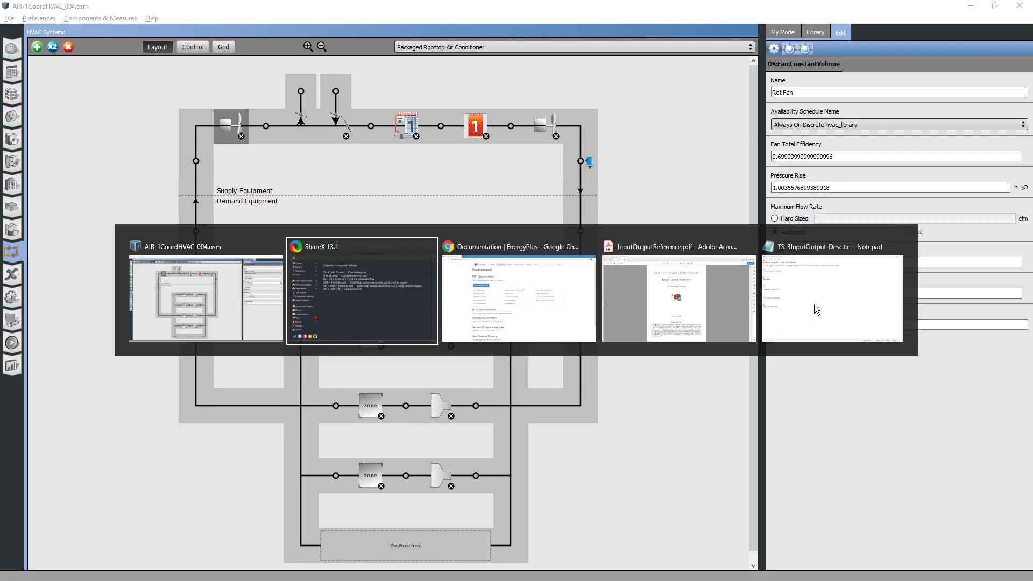
key(alt+Tab)
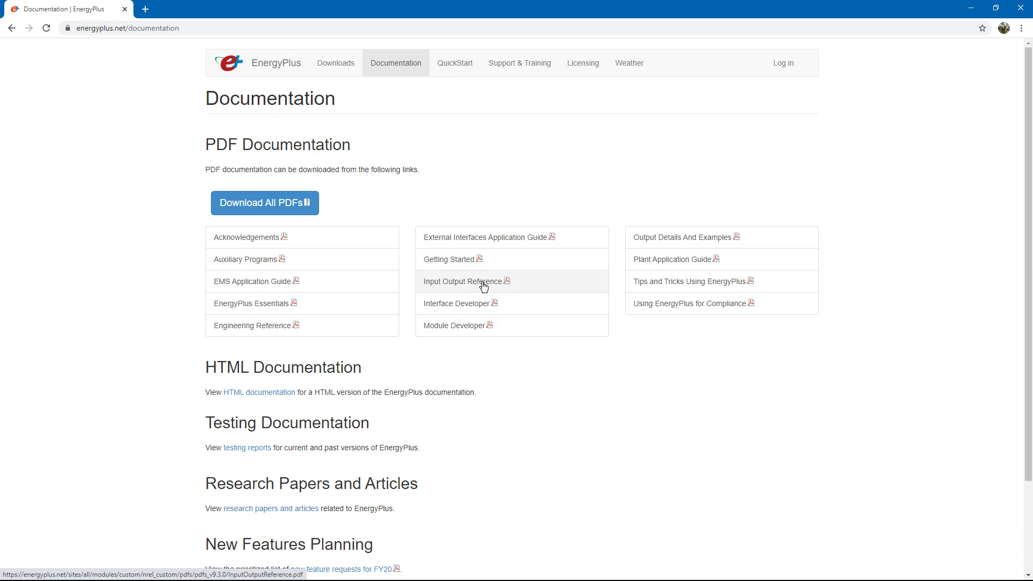
key(alt+Tab)
key(alt+Tab)
key(alt+Tab)
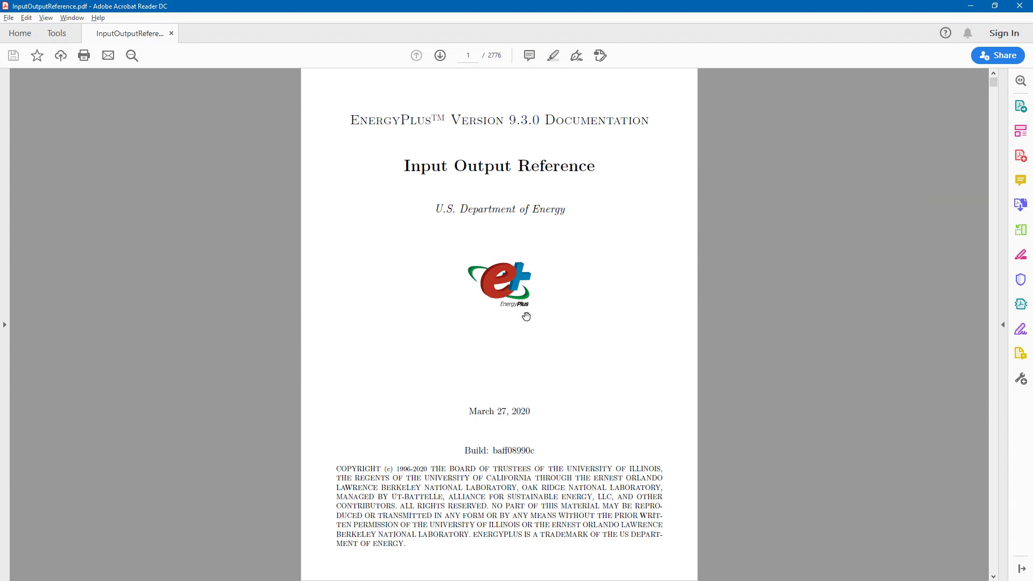
key(alt+Tab)
key(alt+Tab)
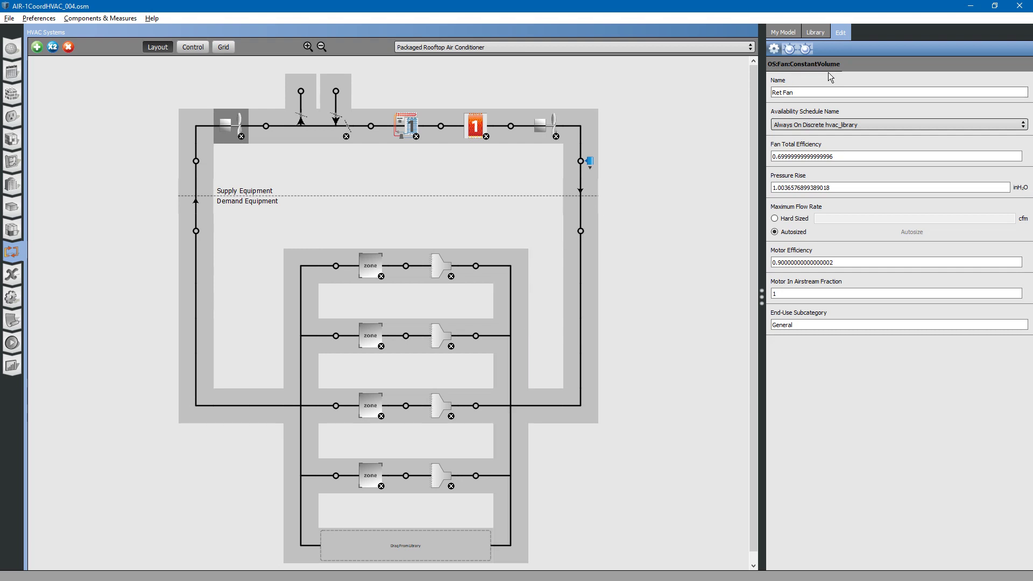
key(alt+Tab)
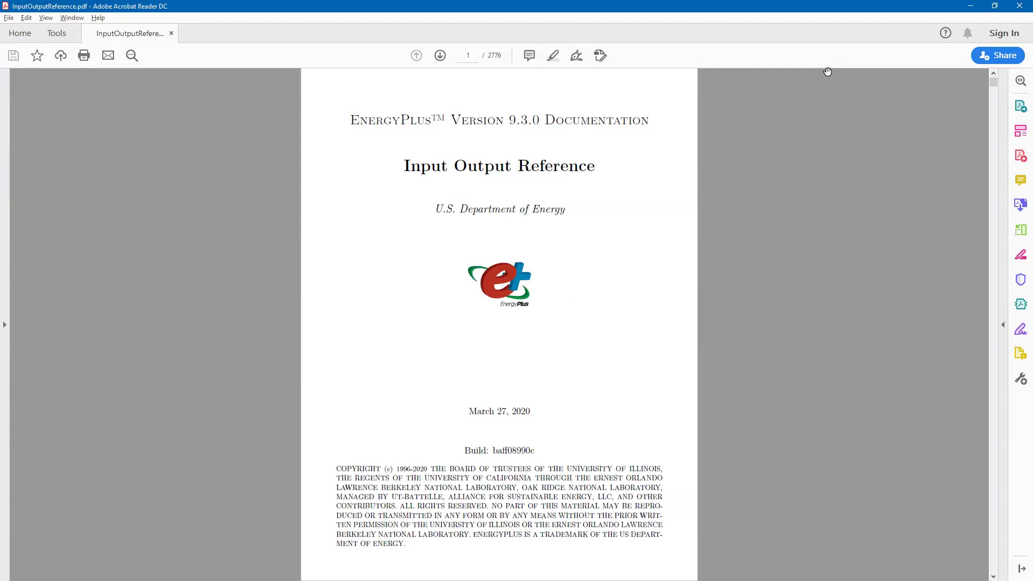
Step: Search the PDF for 'fan:constantvolume', landing on the page 16 contents entry among 86 matches
key(ctrl+f)
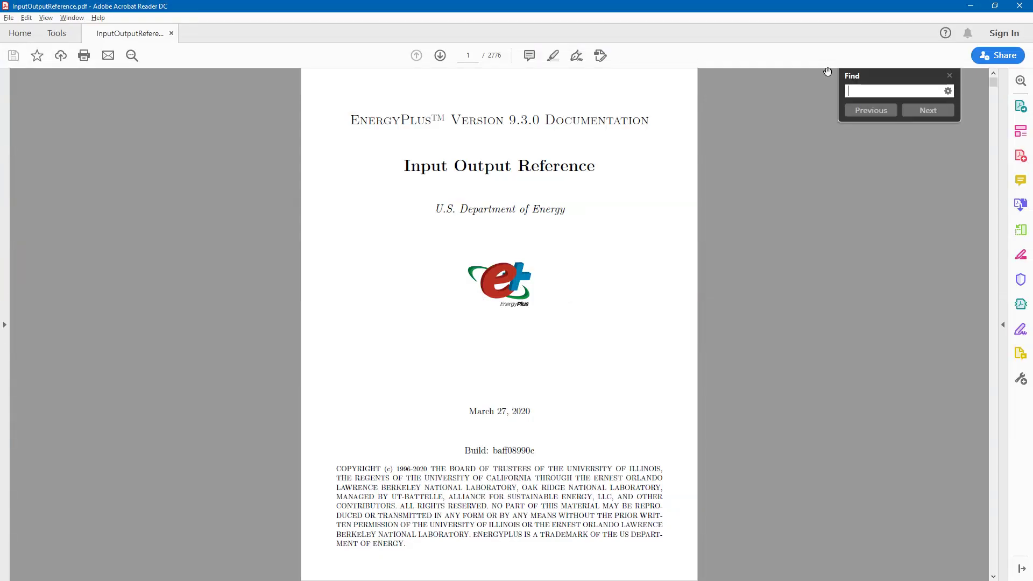
text(fan)
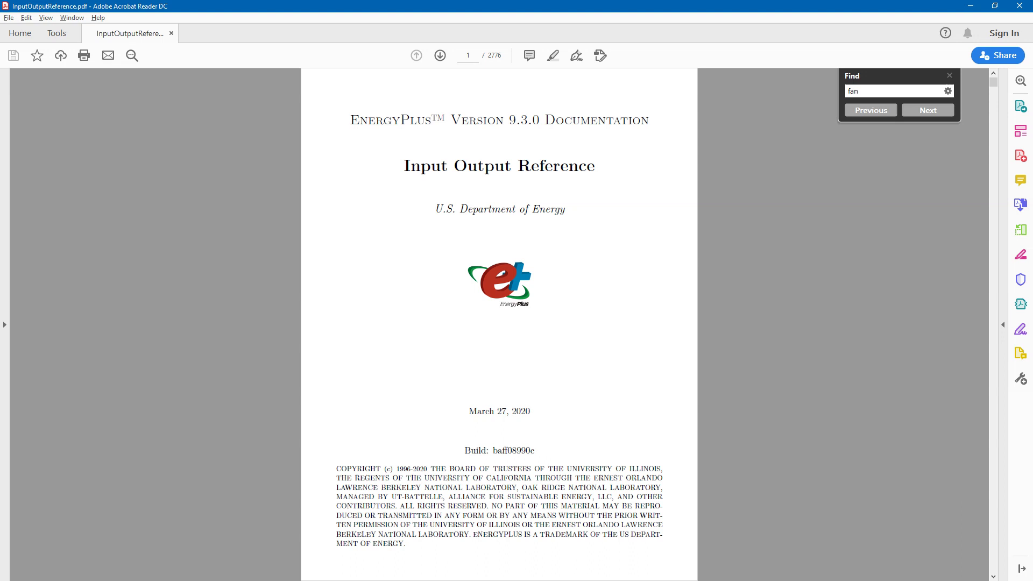
text(:)
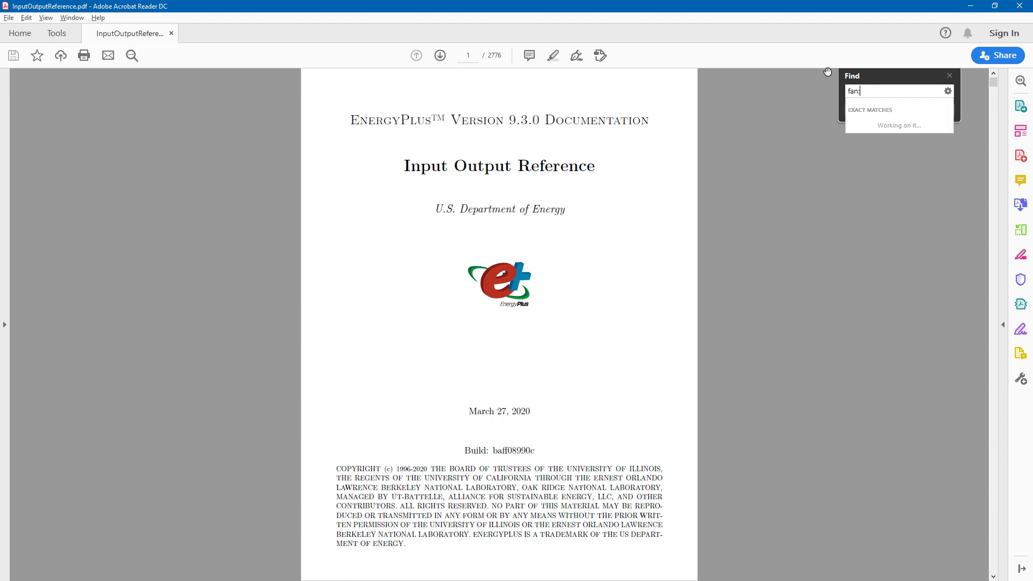
text(constantv)
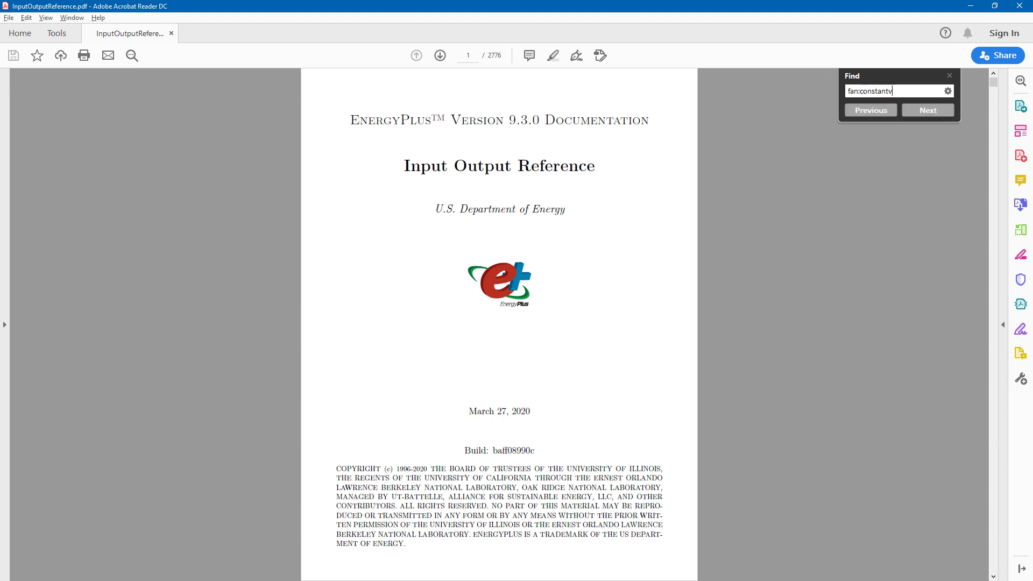
text(olume)
key(Return)
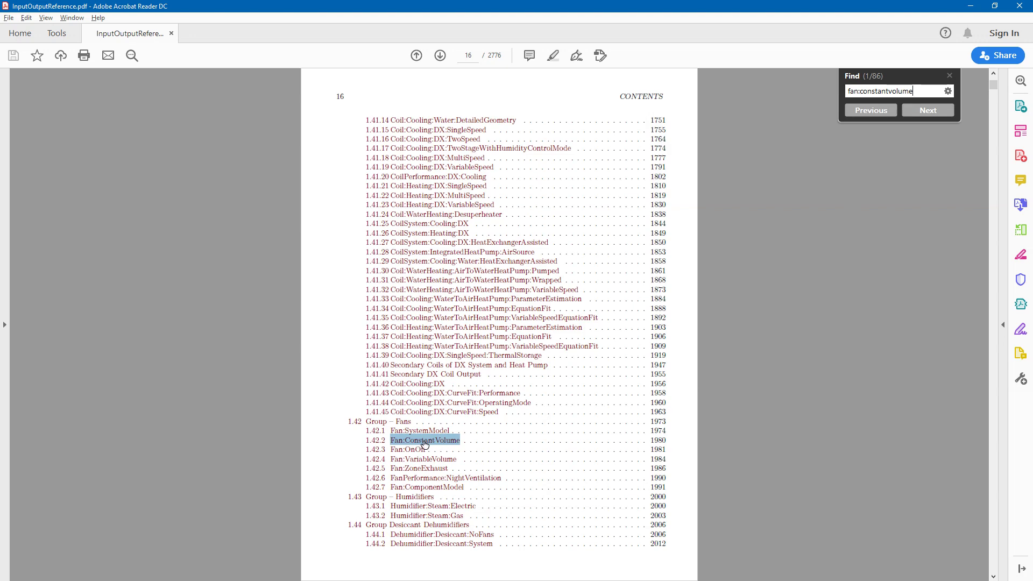
Step: Follow the contents link to section 1.42.2 Fan:ConstantVolume on page 1980
click(426, 442)
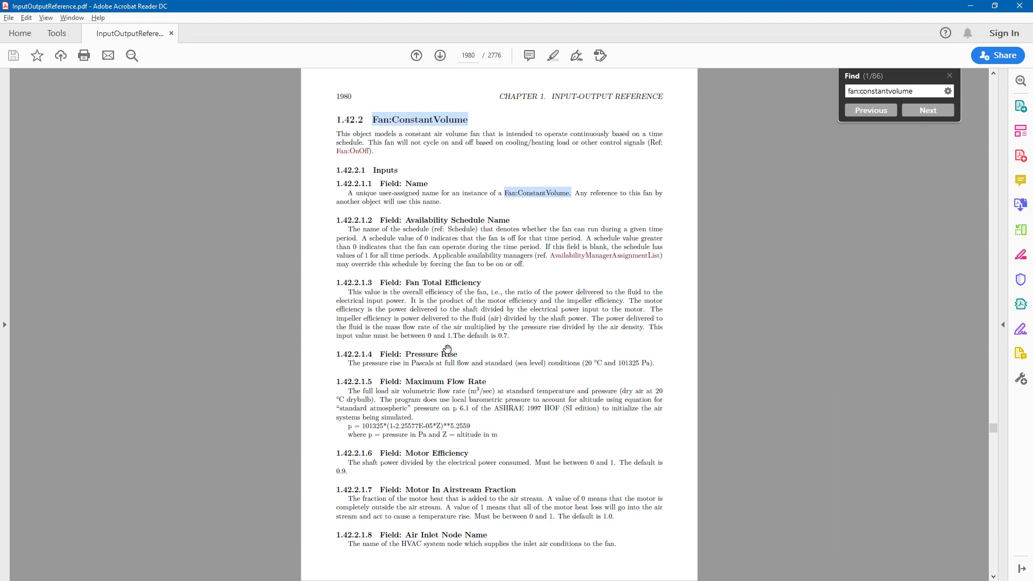
Step: Advance to the next Fan:ConstantVolume match on page 1981, showing the fan's output variables
click(540, 431)
key(F3)
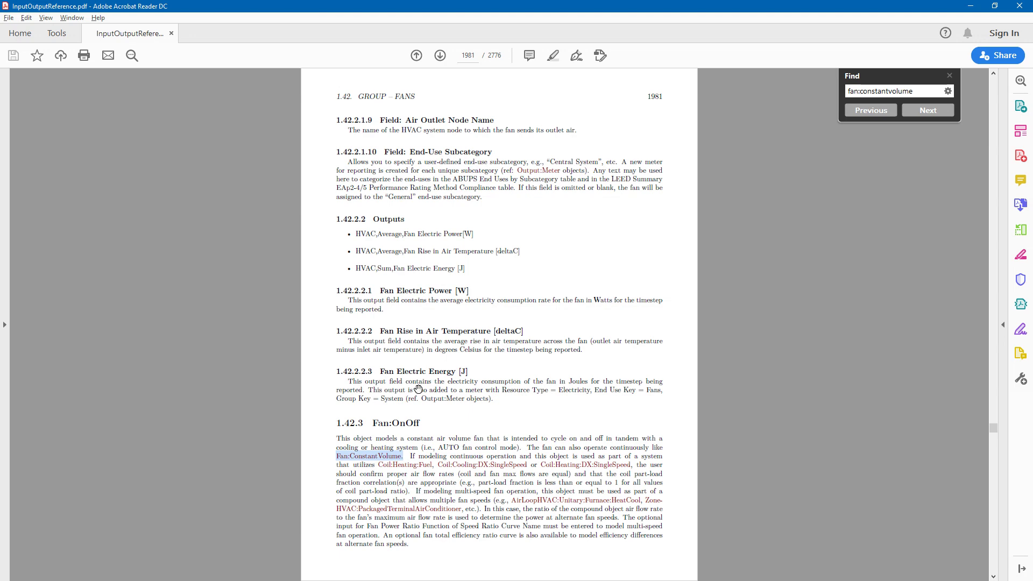
Step: Back in OpenStudio, view the Diffuser air terminal, then Coil Heating Gas 1's 0.8-efficiency properties
key(alt+Tab)
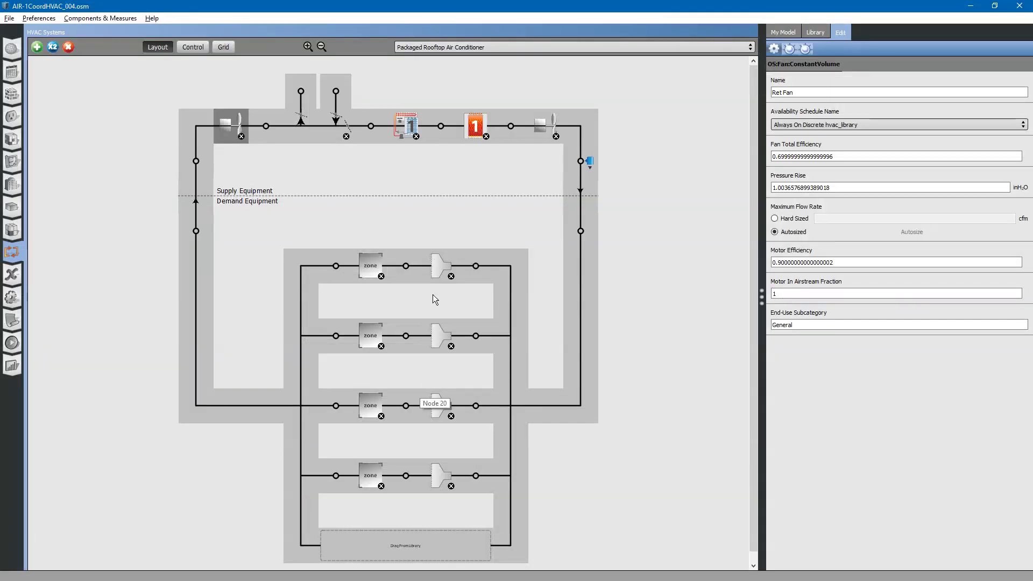
click(439, 264)
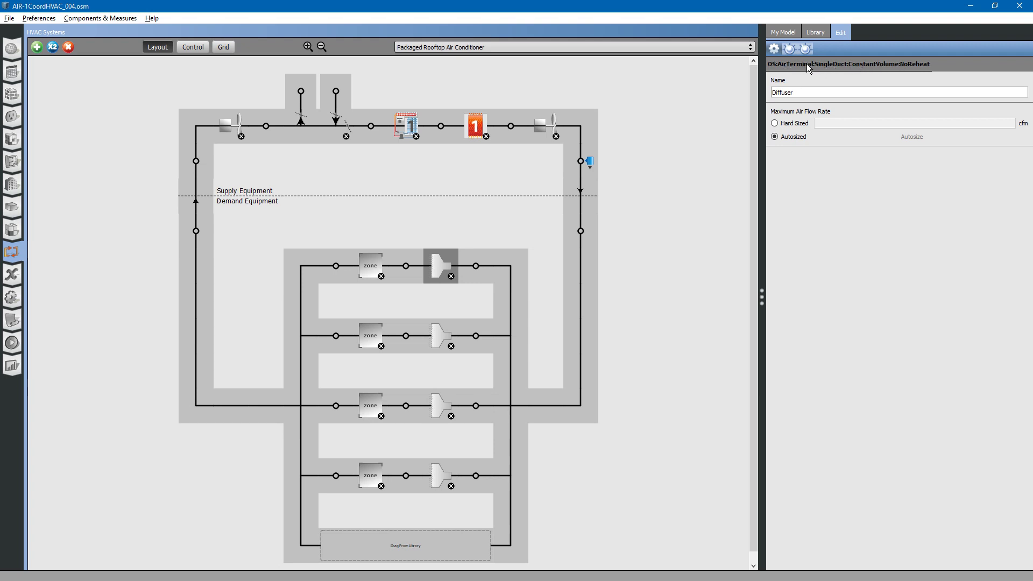
click(473, 133)
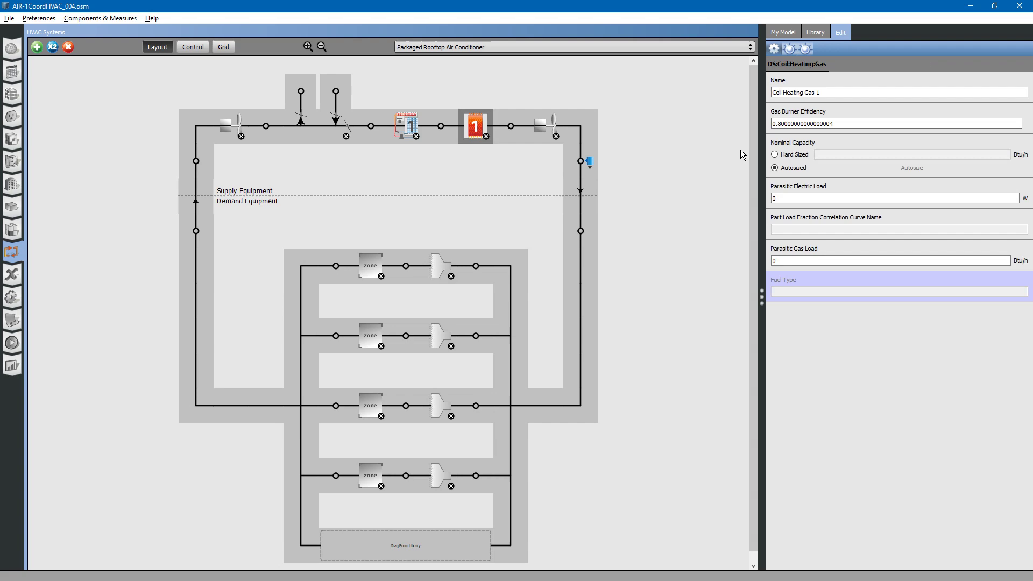
Step: Search the reference PDF for 'coil:heating:gas', which finds 10 matches
key(alt+Tab)
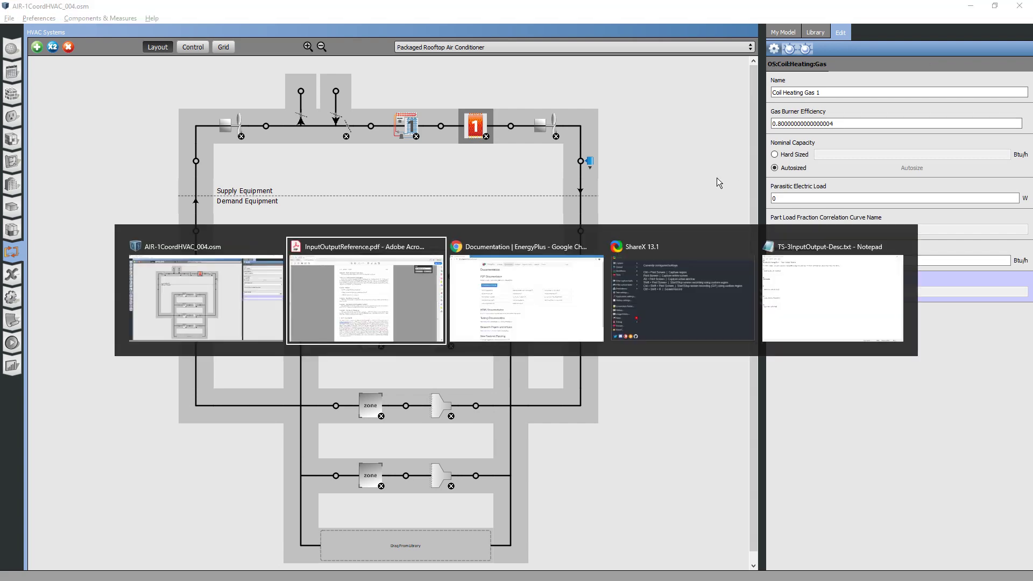
key(ctrl+f)
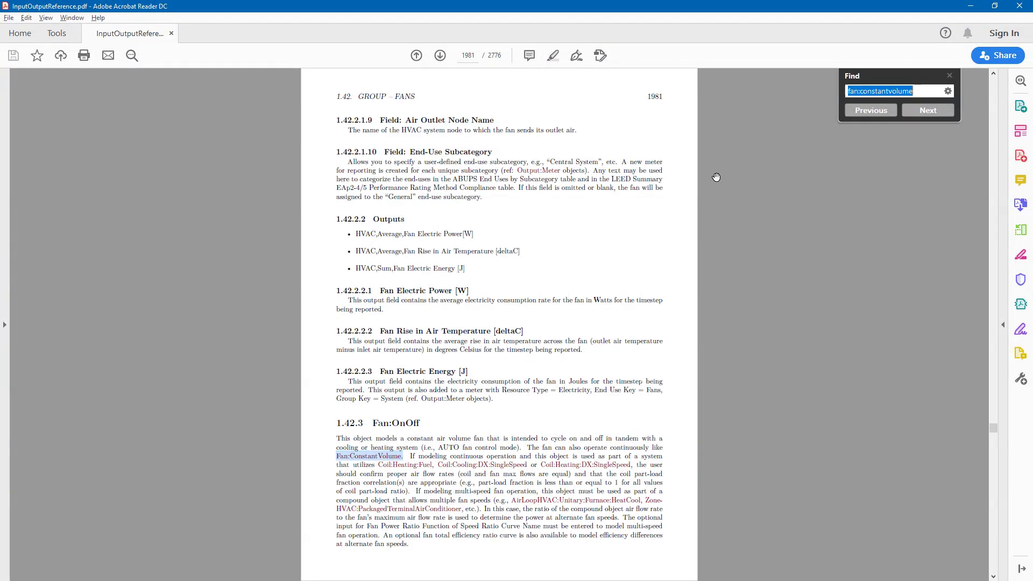
text(coil:he)
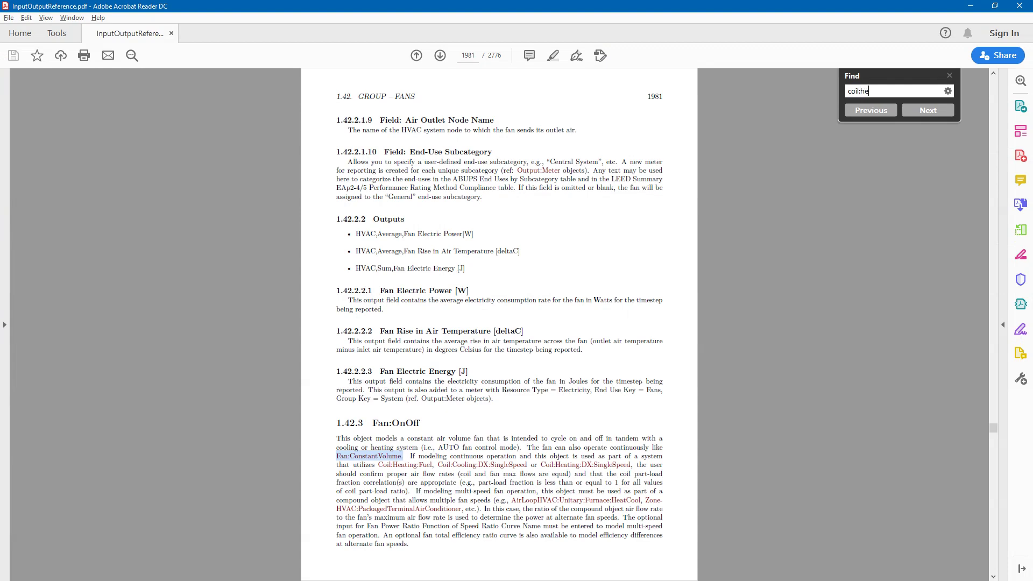
text(ating:gas)
key(Return)
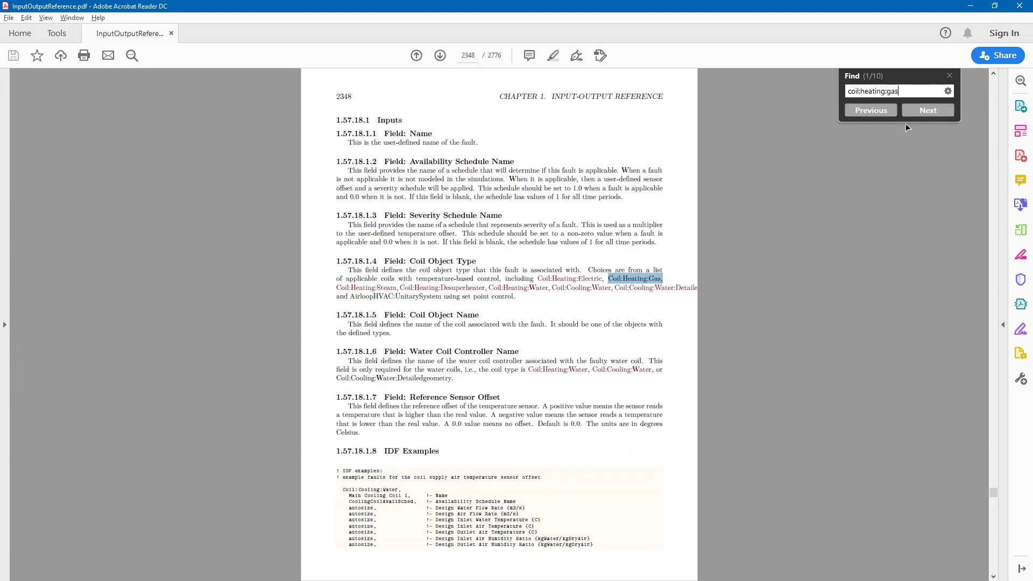
Step: Follow the Coil:Heating:Gas cross-reference and cycle matches back to match 1 on page 2348
click(639, 279)
click(620, 280)
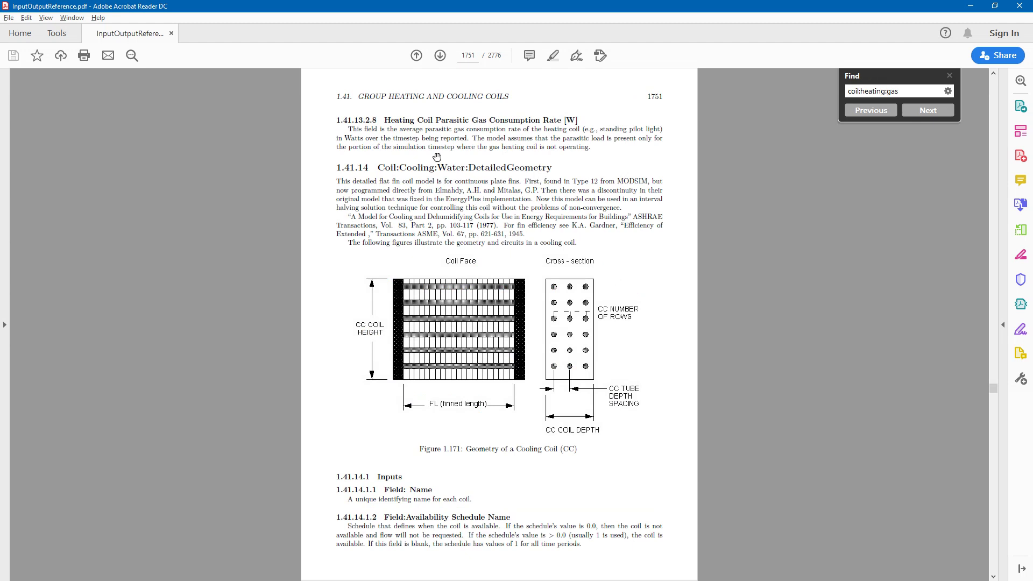
click(911, 93)
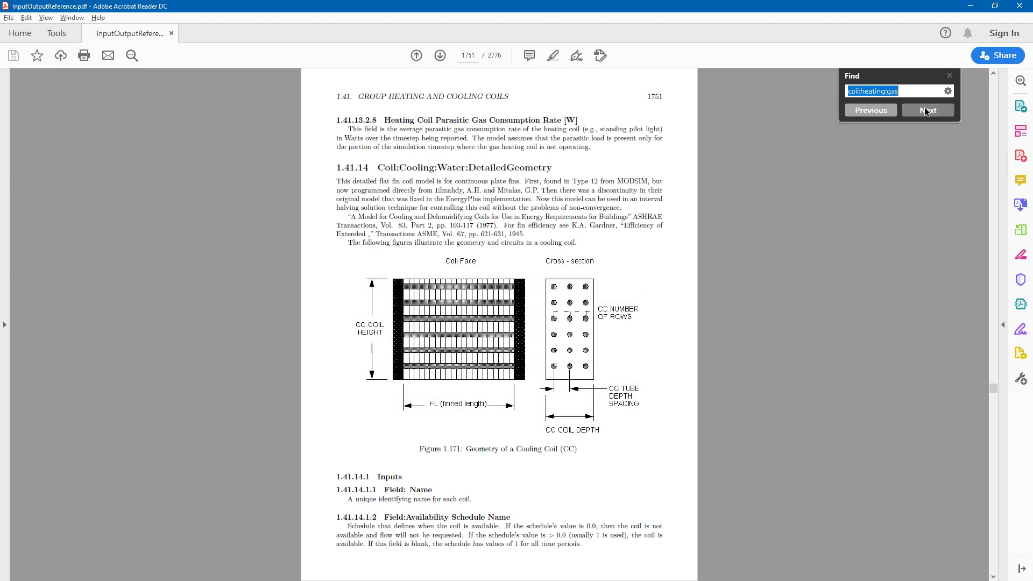
click(926, 111)
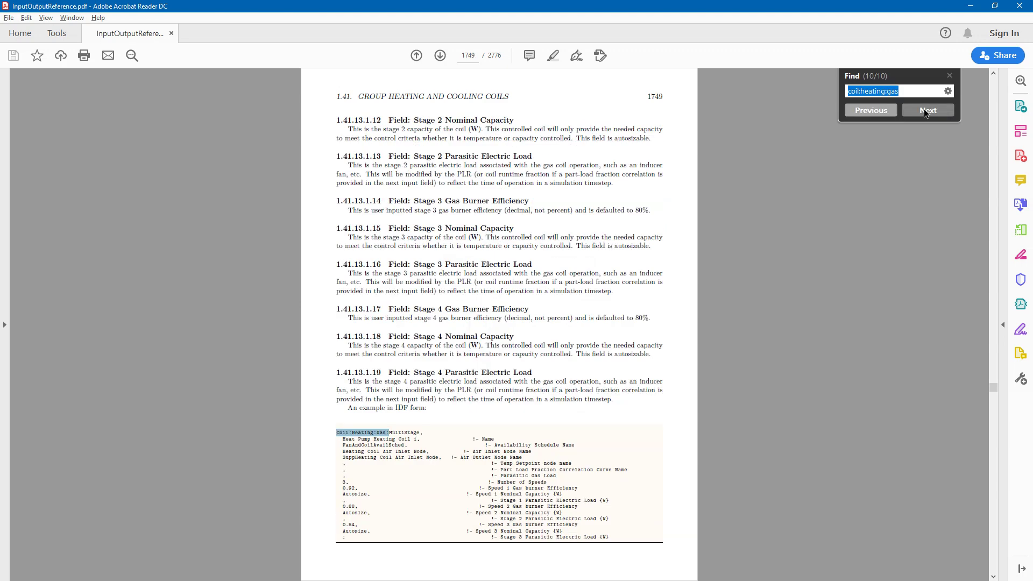
click(925, 112)
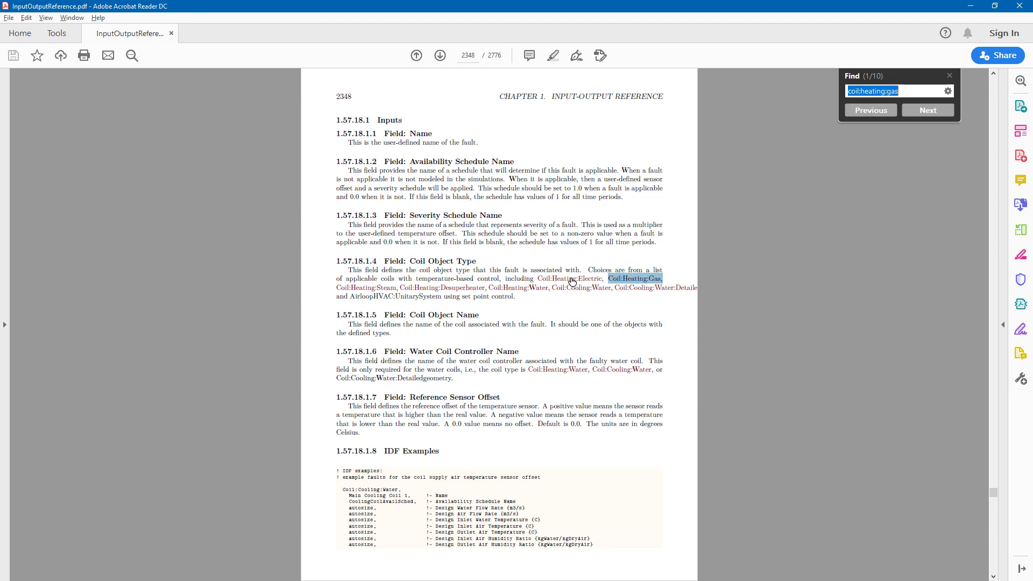
Step: Step through Coil:Heating:Gas matches to the contents and open 1.41.13 Coil:Heating:Gas:MultiStage, page 1747
click(634, 274)
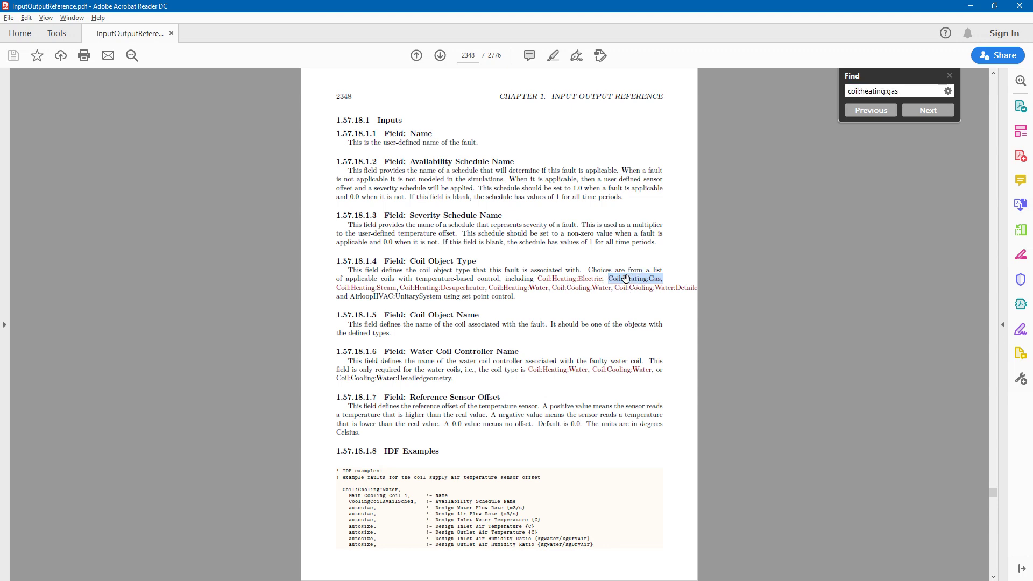
click(938, 111)
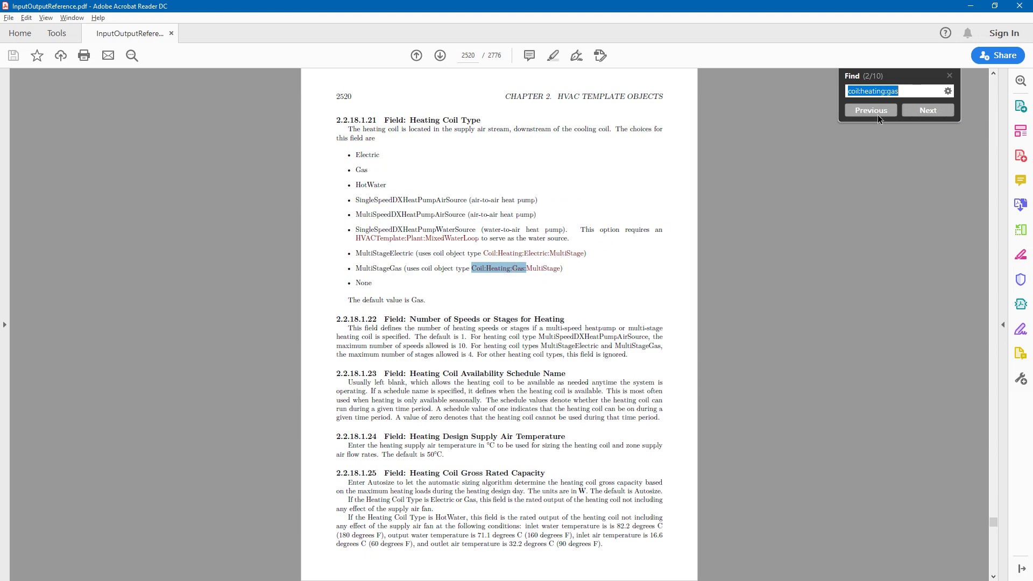
click(923, 109)
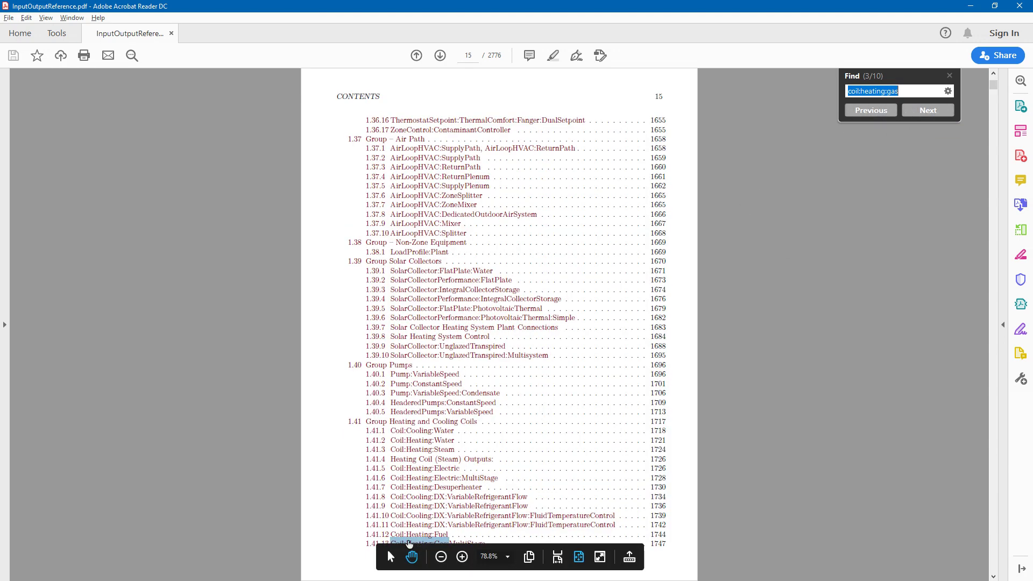
scroll(615, 372, down, 1)
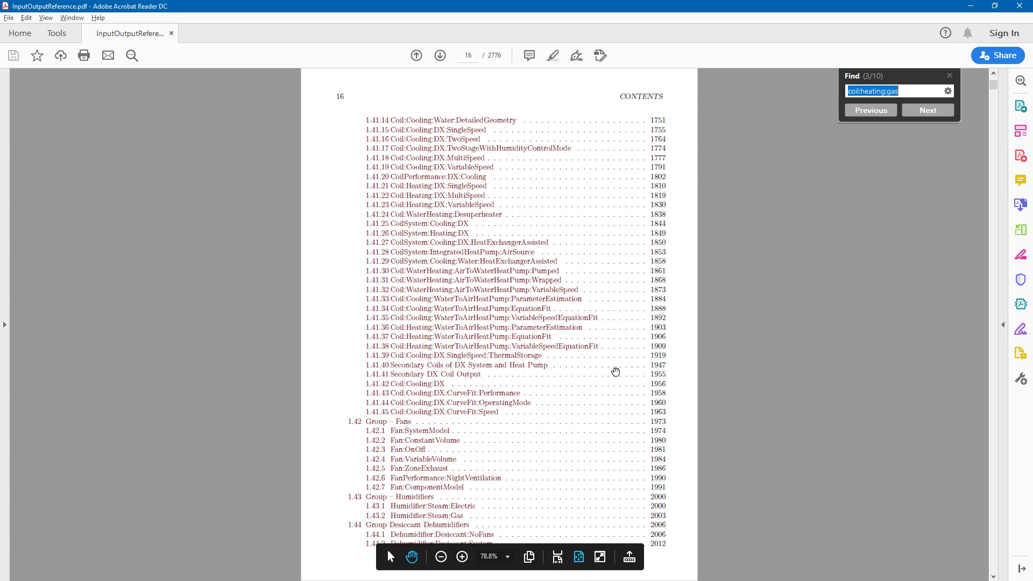
click(914, 114)
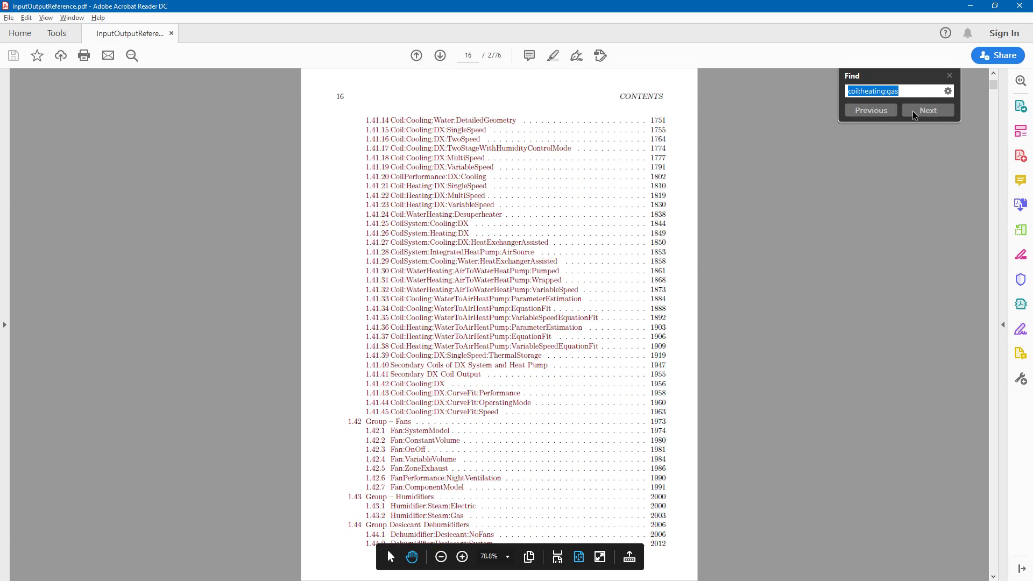
click(888, 112)
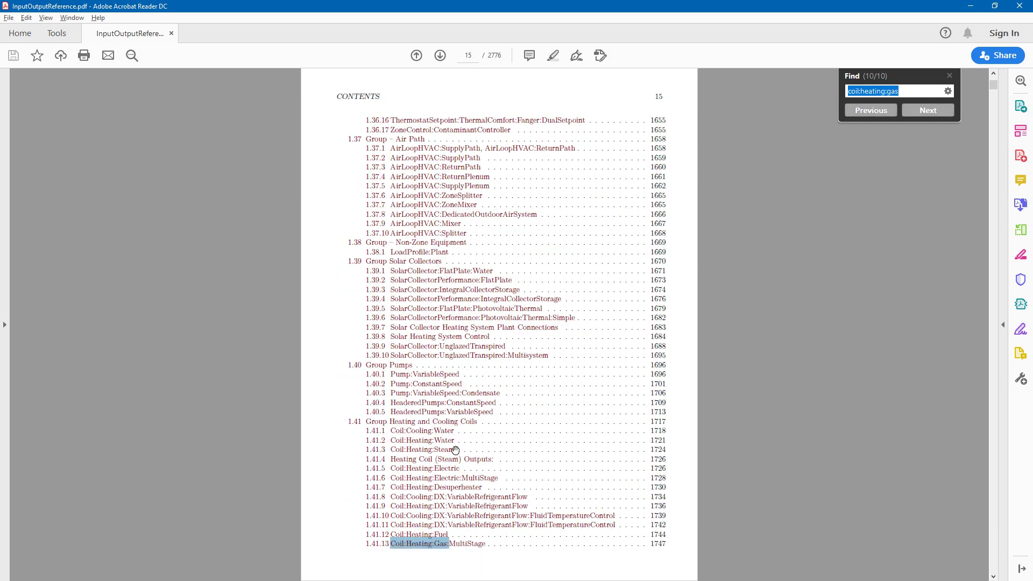
mouse_move(411, 550)
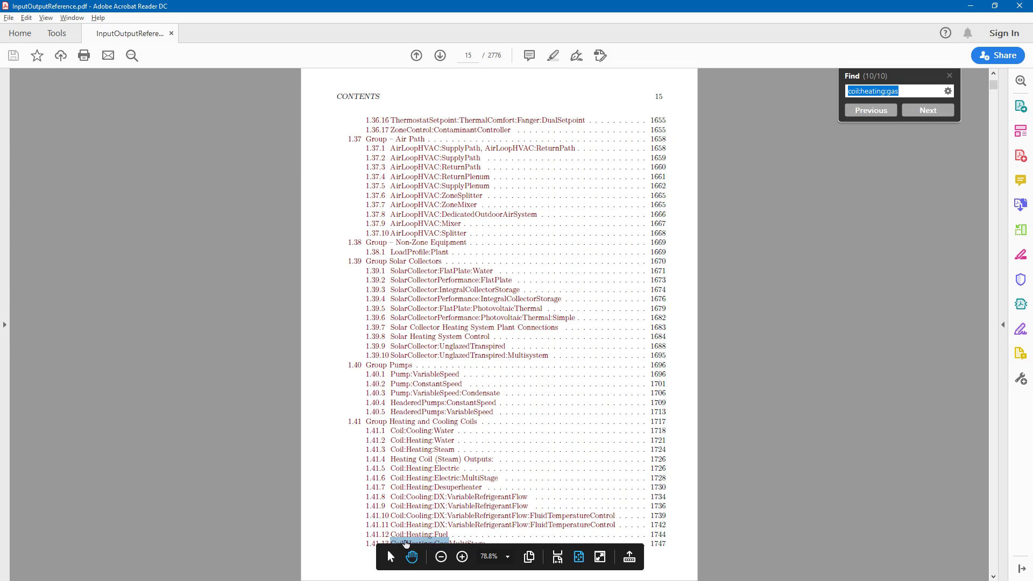
click(406, 543)
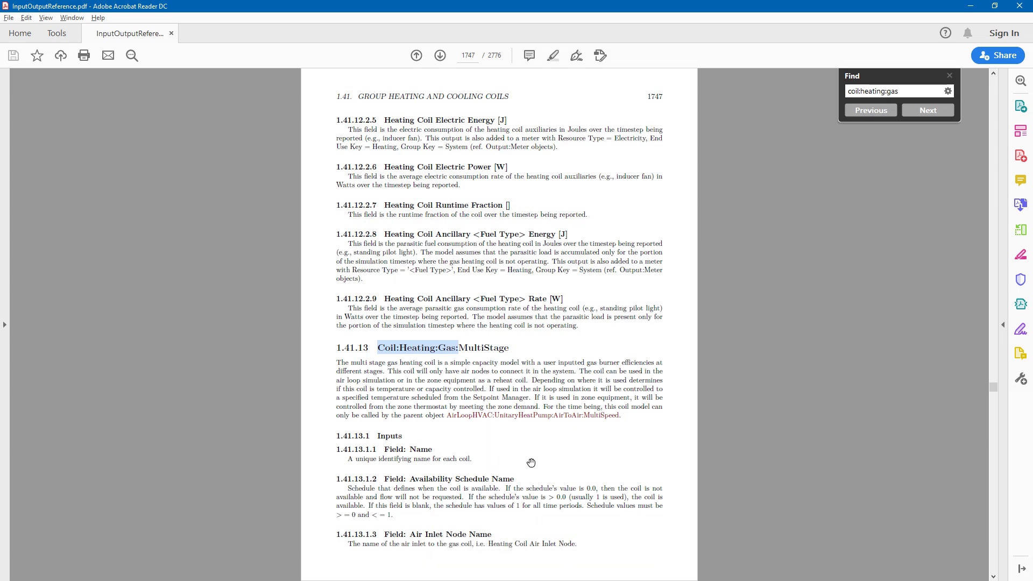
Step: Select the outdoor air system and review Controller Outdoor Air 1's FixedDryBulb, ModulateFlow, NoLockout settings
key(alt+Tab)
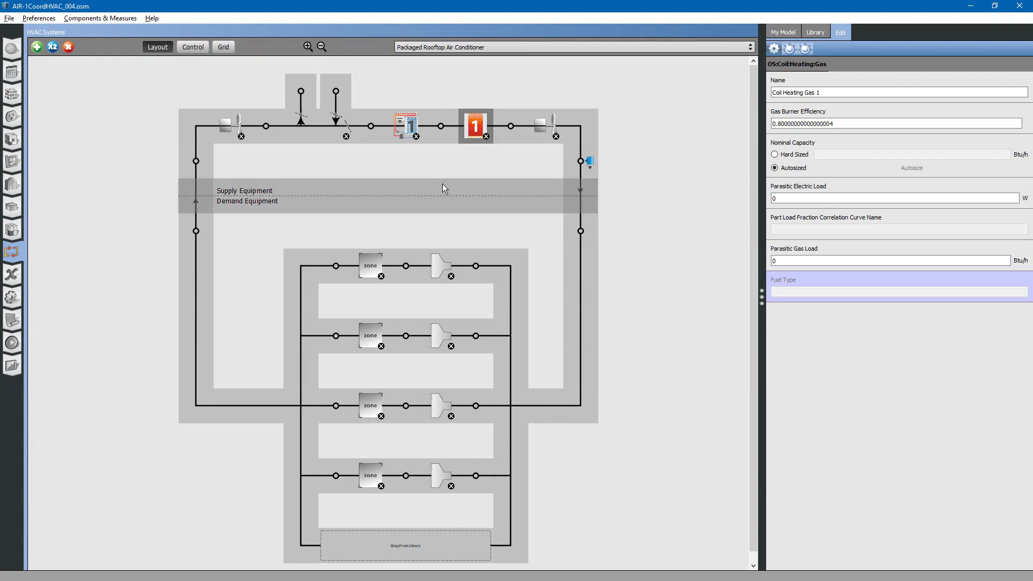
click(317, 135)
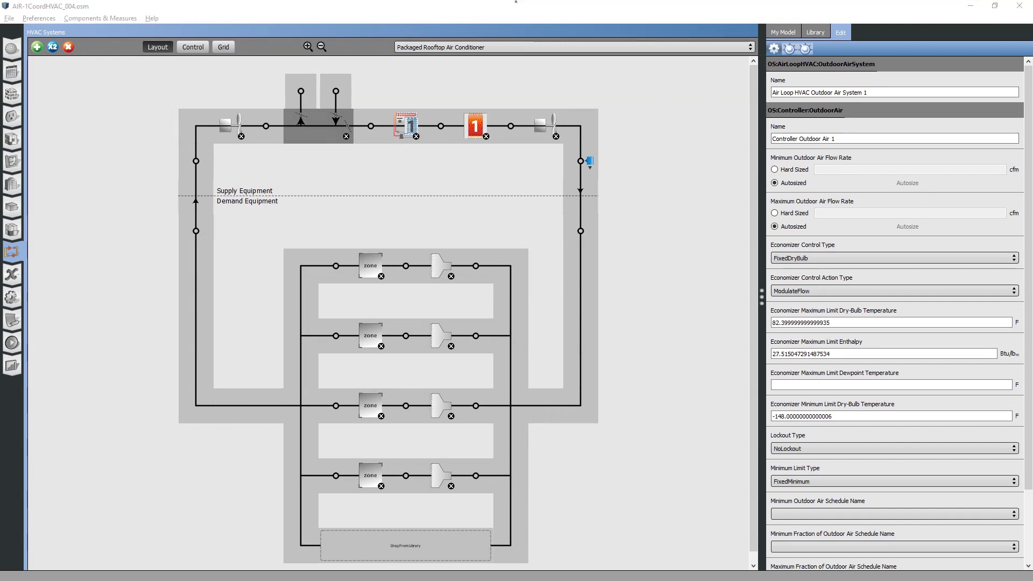
scroll(1031, 183, down, 1)
scroll(1031, 183, down, 3)
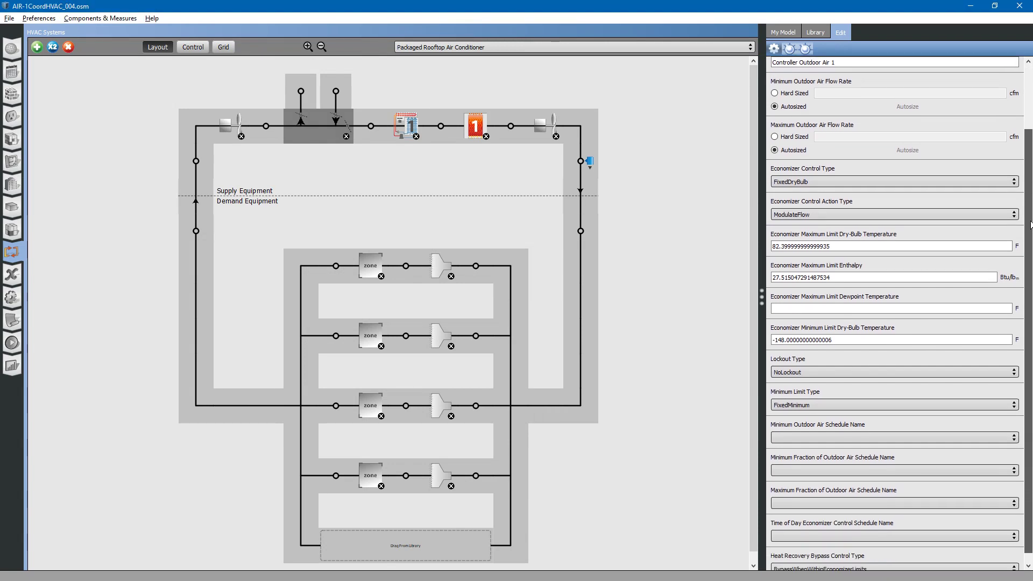
click(518, 6)
scroll(921, 426, up, 4)
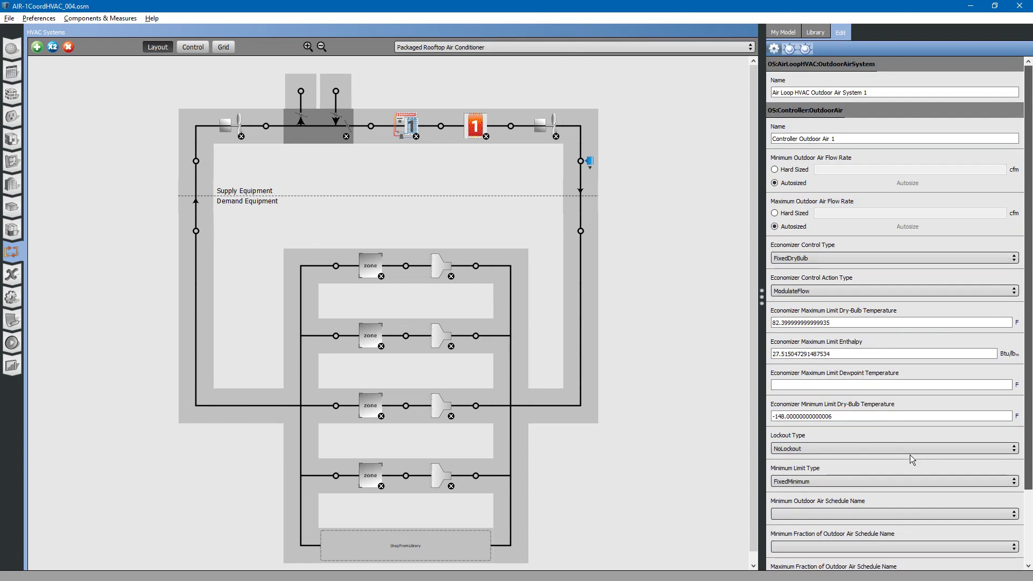
scroll(912, 464, down, 4)
scroll(911, 466, up, 4)
scroll(968, 190, down, 5)
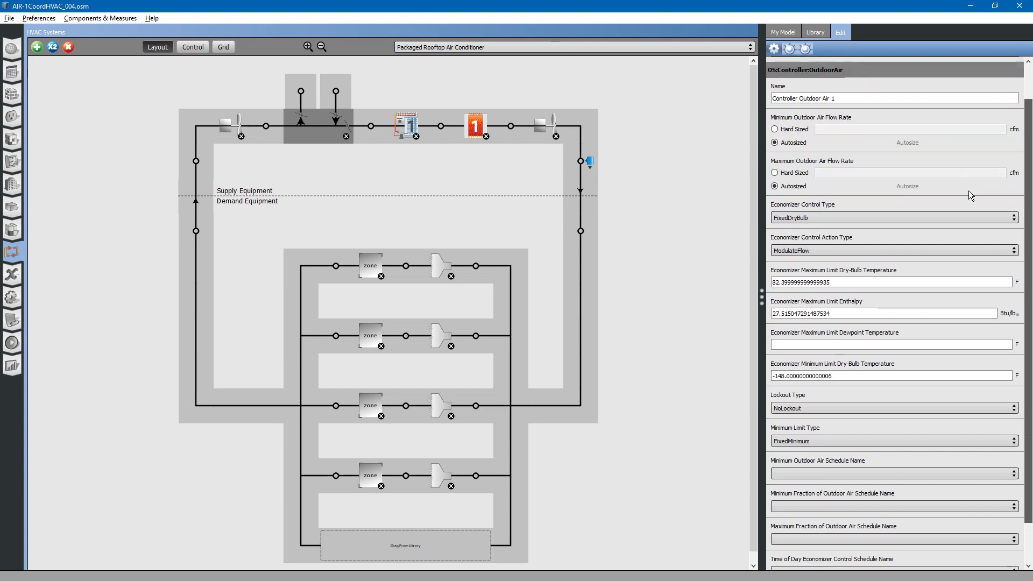
scroll(958, 229, up, 5)
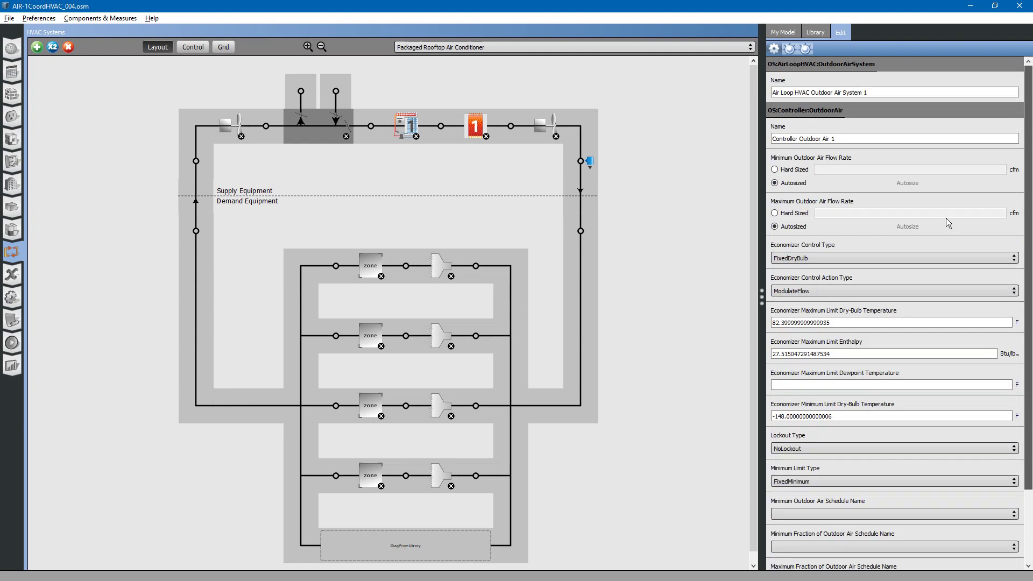
click(894, 141)
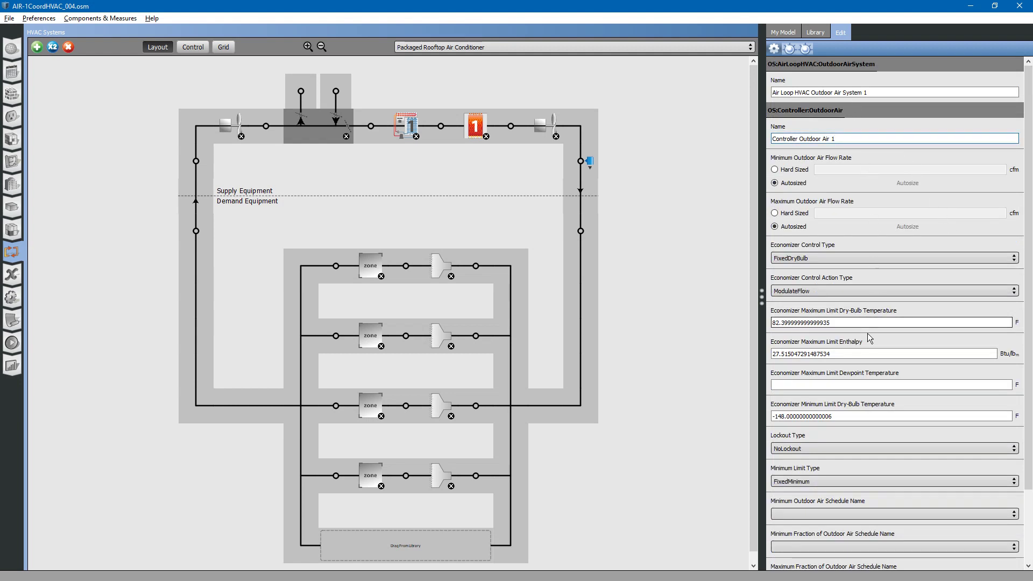
scroll(868, 337, down, 3)
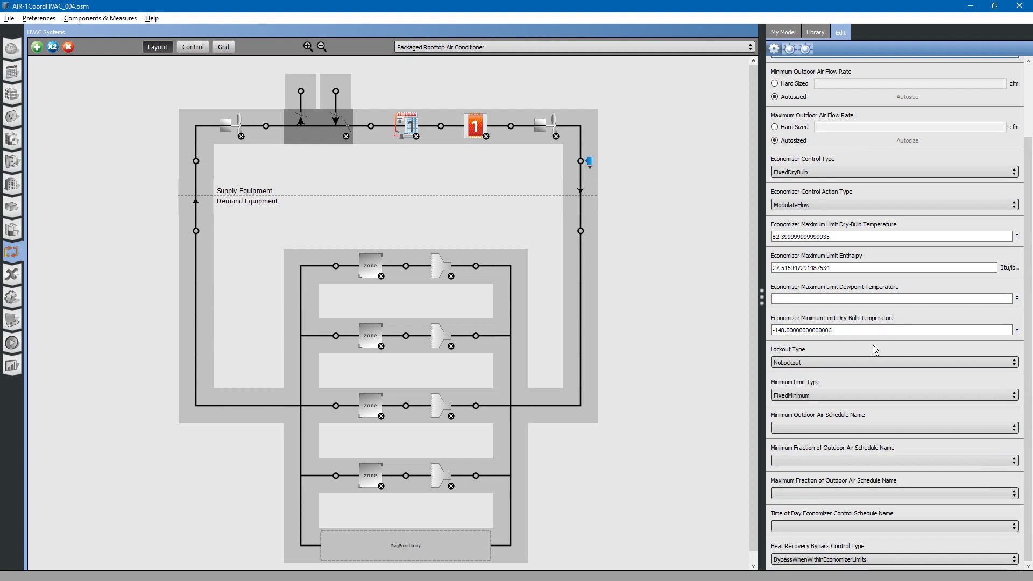